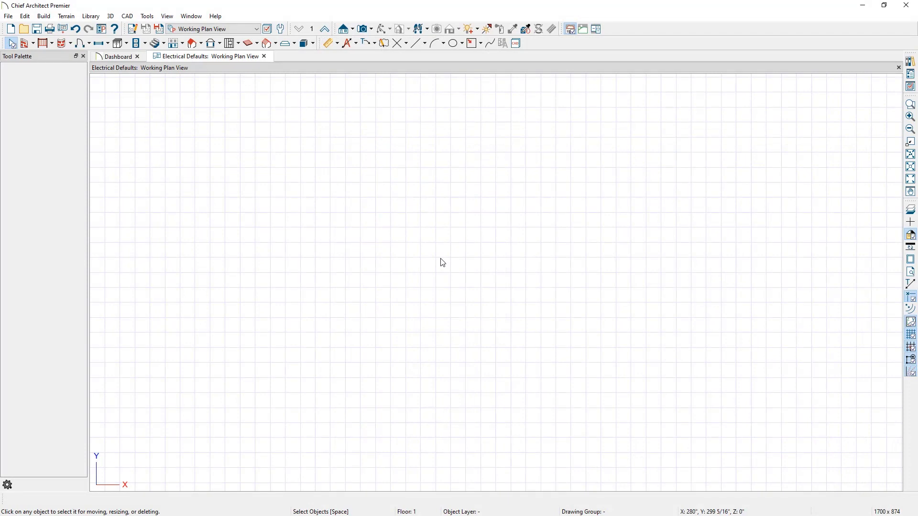
Open Default Settings and select General Electrical under the expanded Electrical category.
click(27, 17)
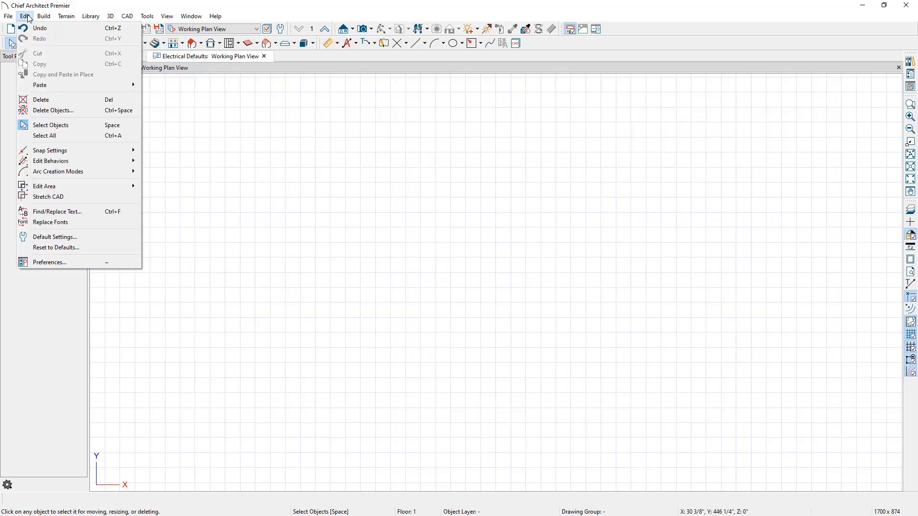
click(96, 237)
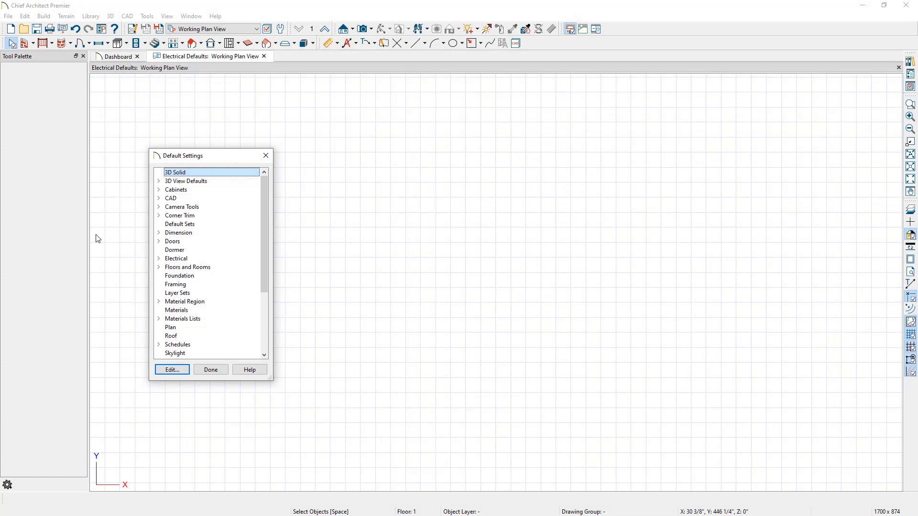
click(158, 258)
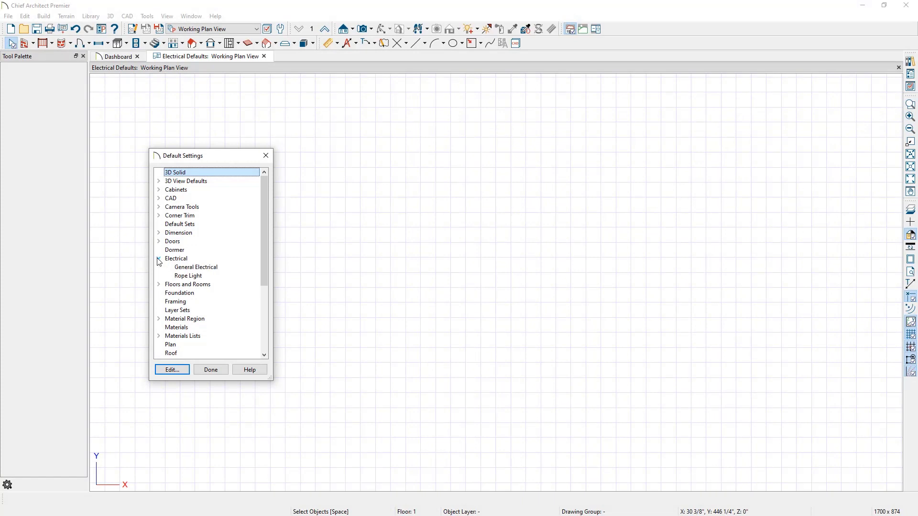
click(221, 271)
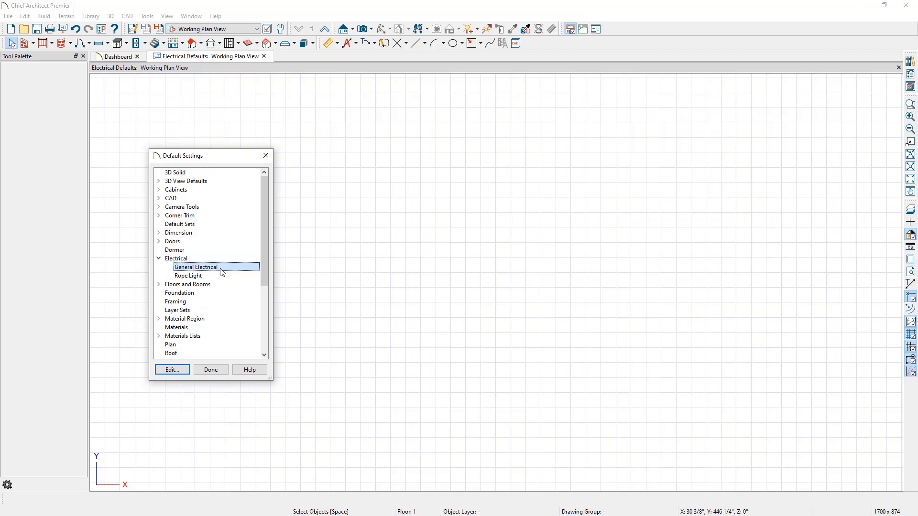
Open Electrical Defaults and review the Light - Outdoor, Wall, Wall Outdoor and Ceiling fixtures.
click(185, 371)
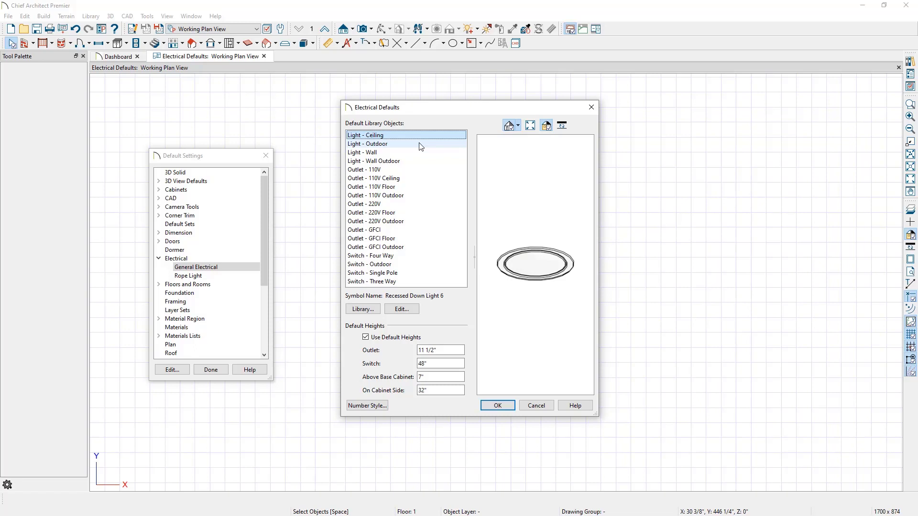
click(420, 144)
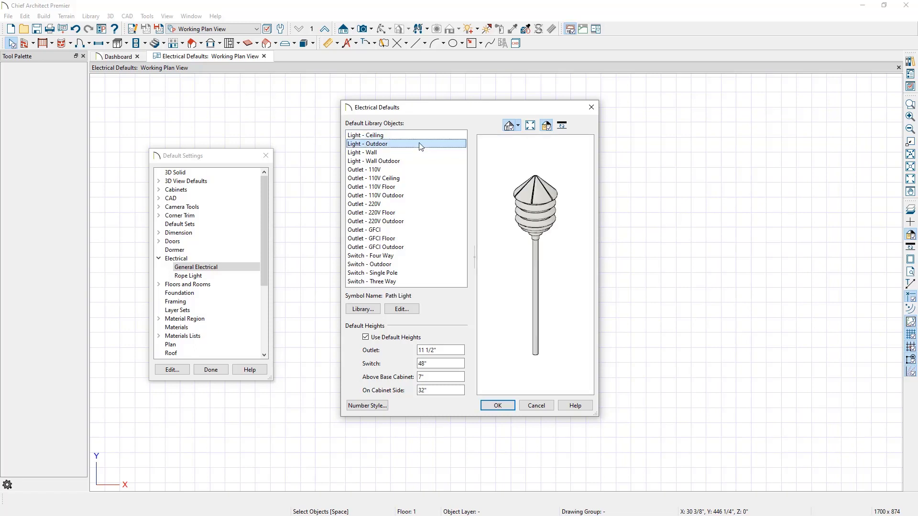
click(419, 152)
click(421, 162)
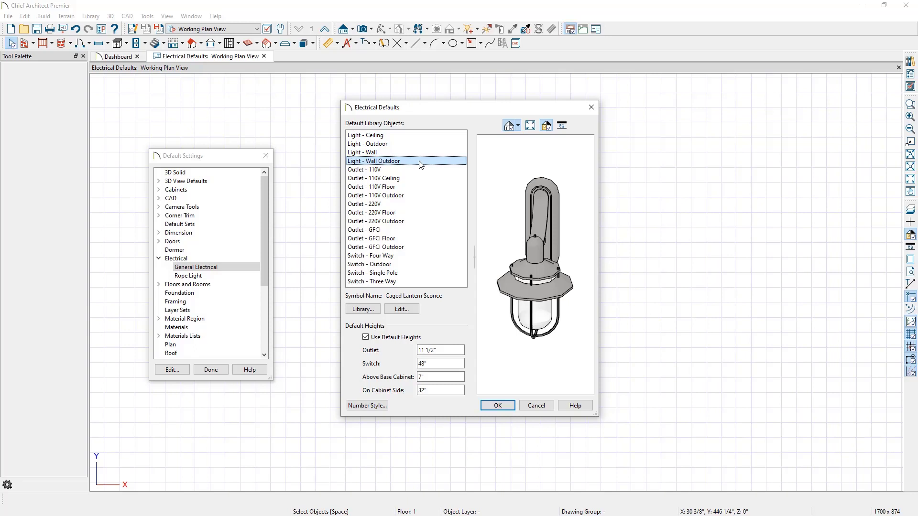
click(426, 136)
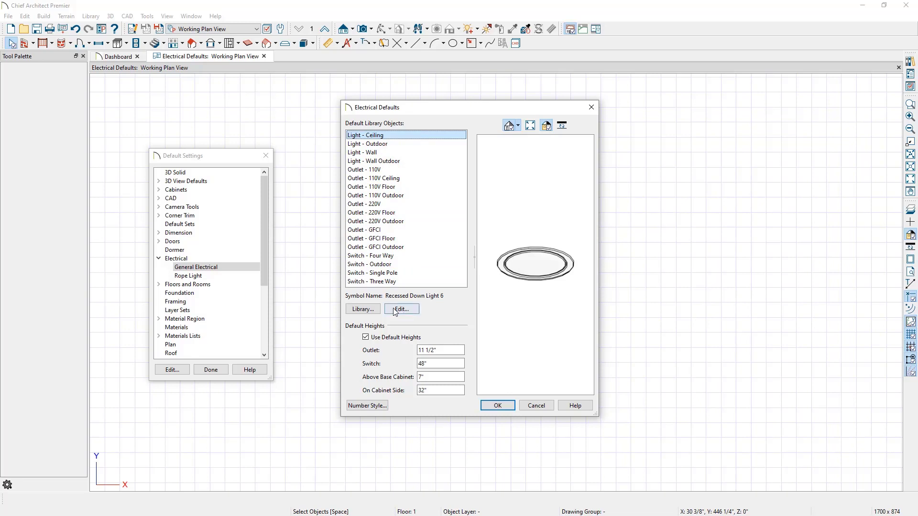
Replace Recessed Down Light 6 with Recessed Down Light 4 from the library as ceiling light.
click(378, 310)
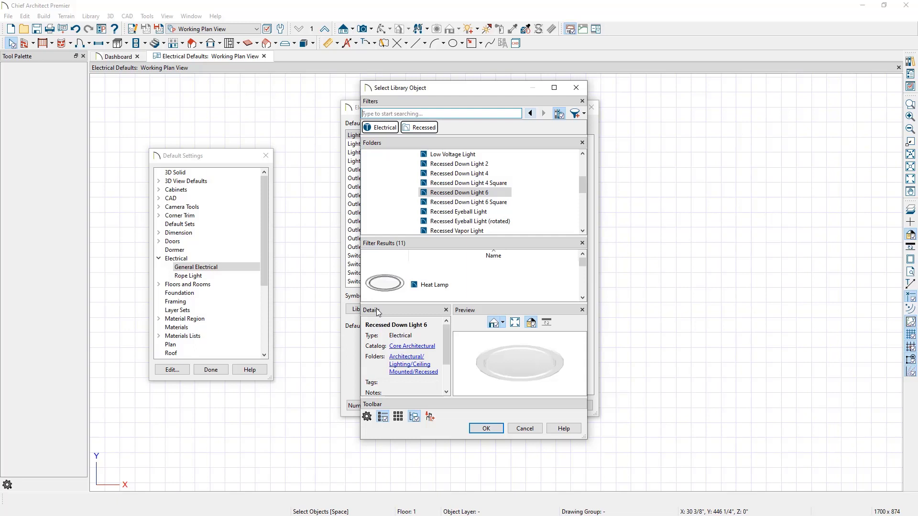
click(488, 174)
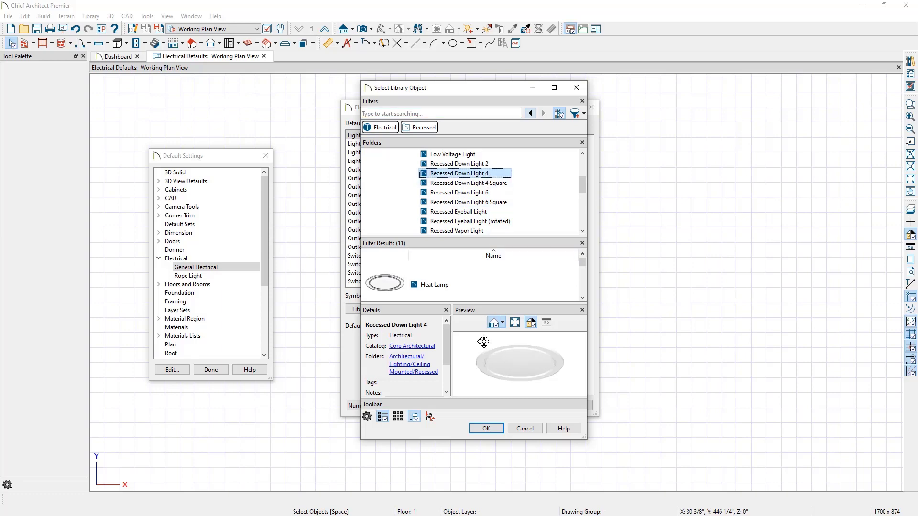
click(487, 429)
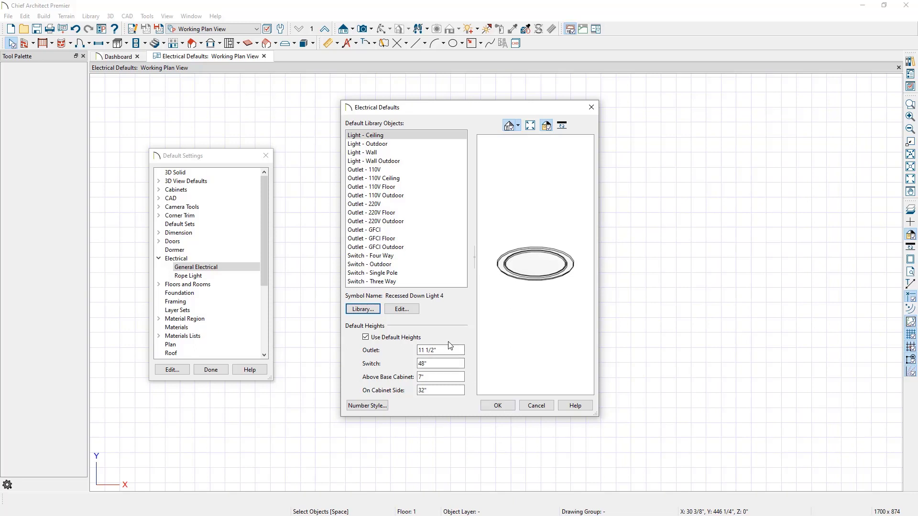
click(416, 311)
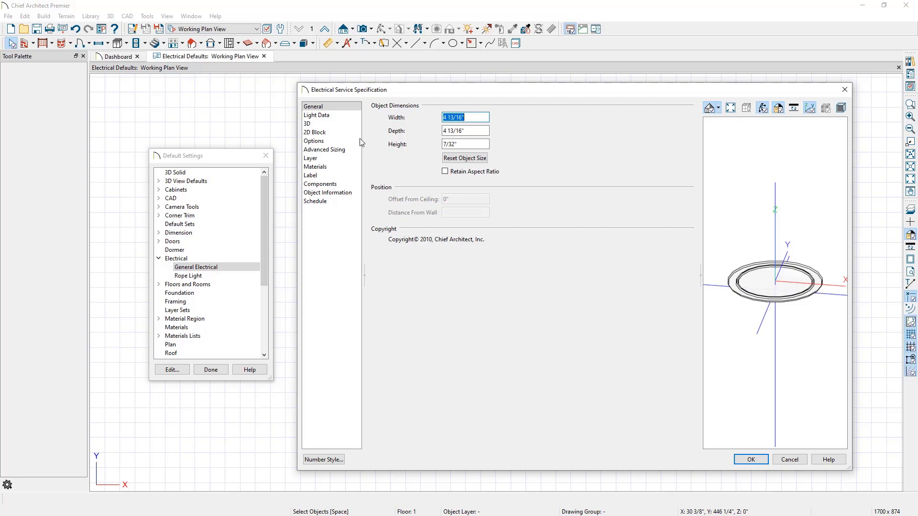
click(354, 117)
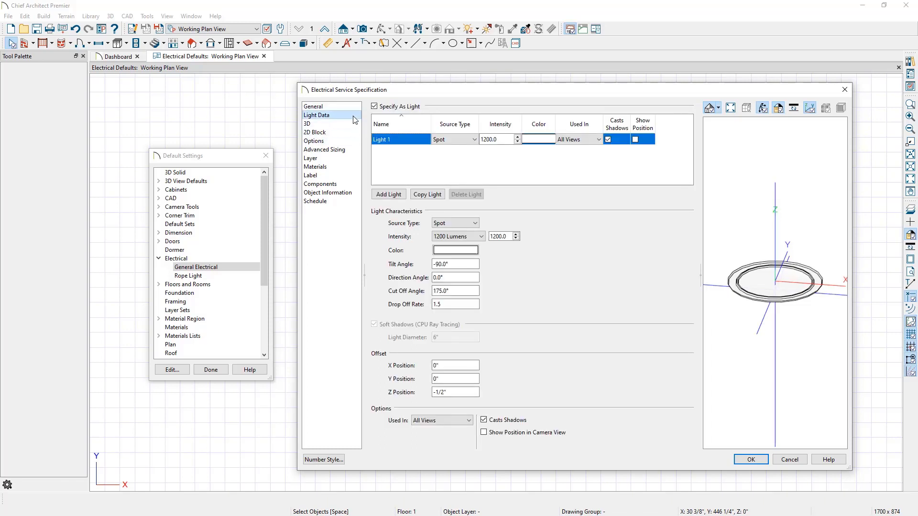
click(348, 134)
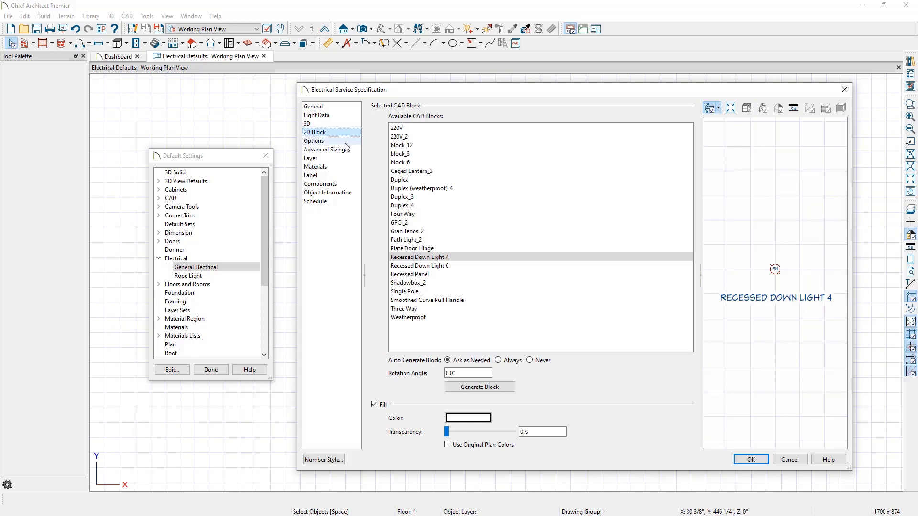
click(344, 167)
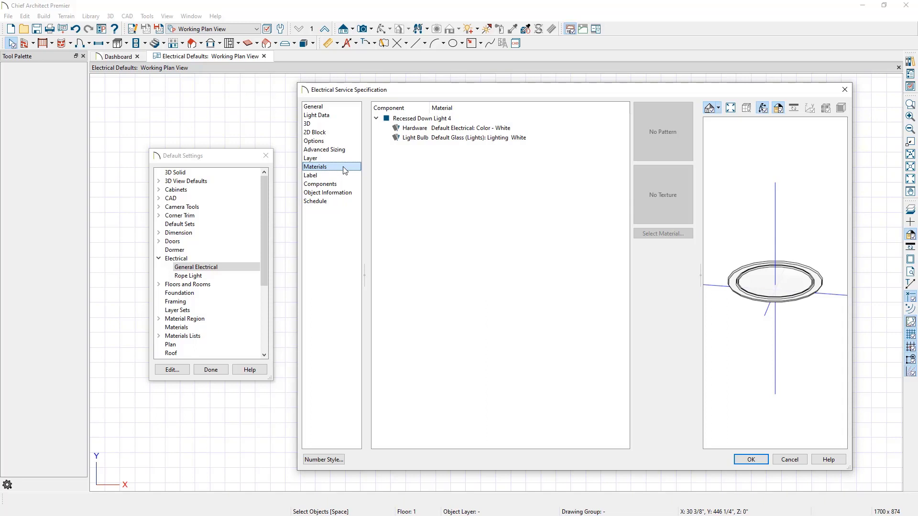
click(751, 460)
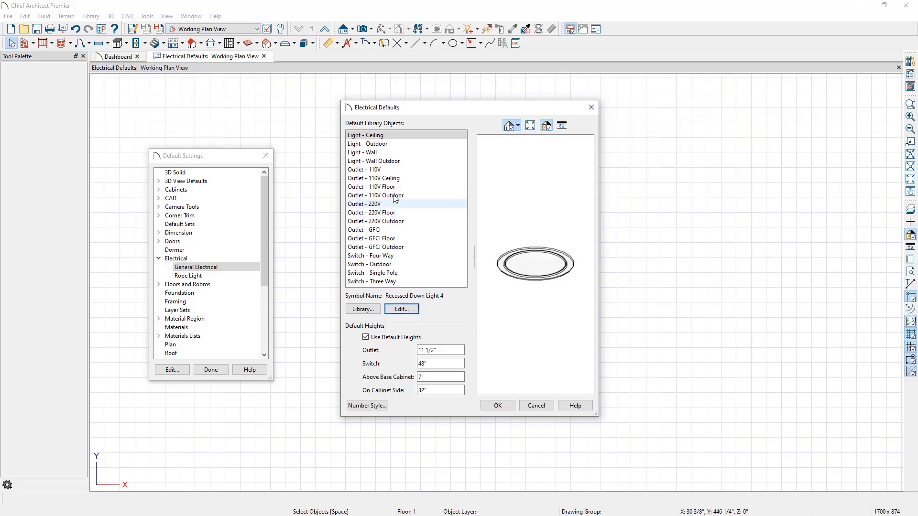
click(395, 169)
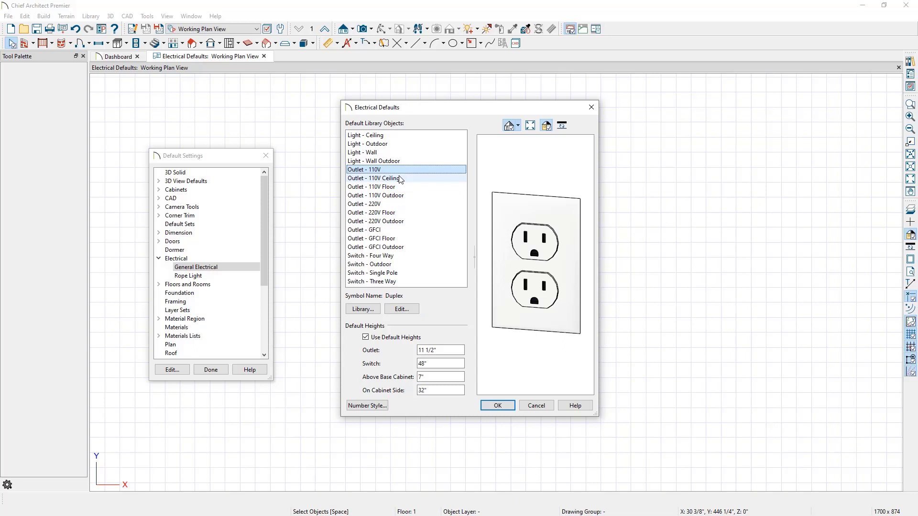
click(401, 179)
click(405, 187)
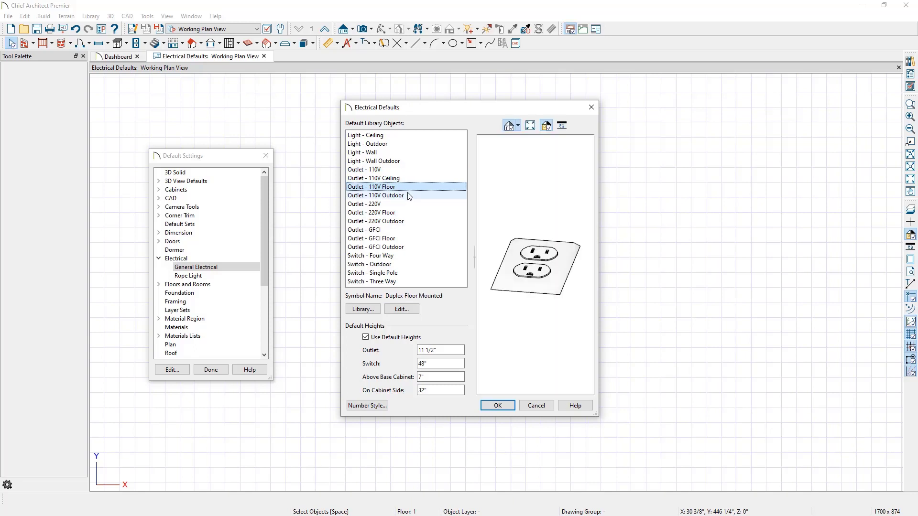
click(411, 196)
click(410, 204)
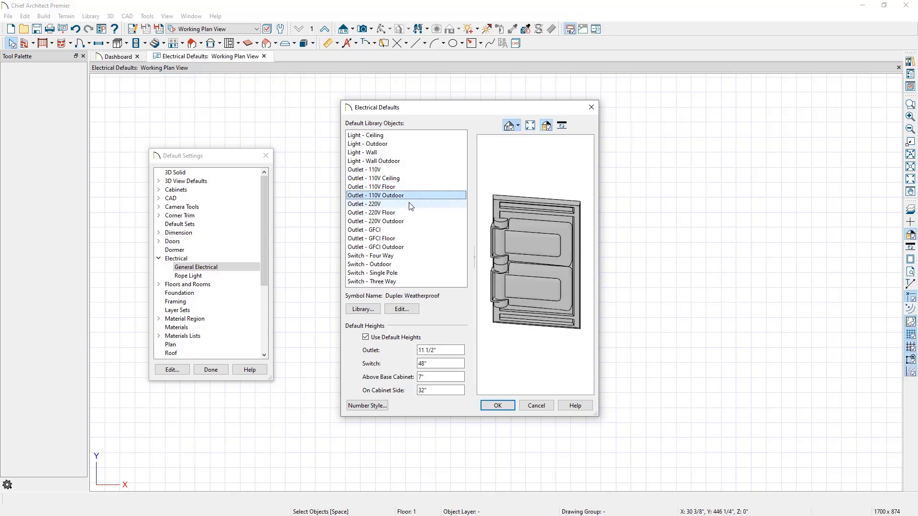
click(410, 213)
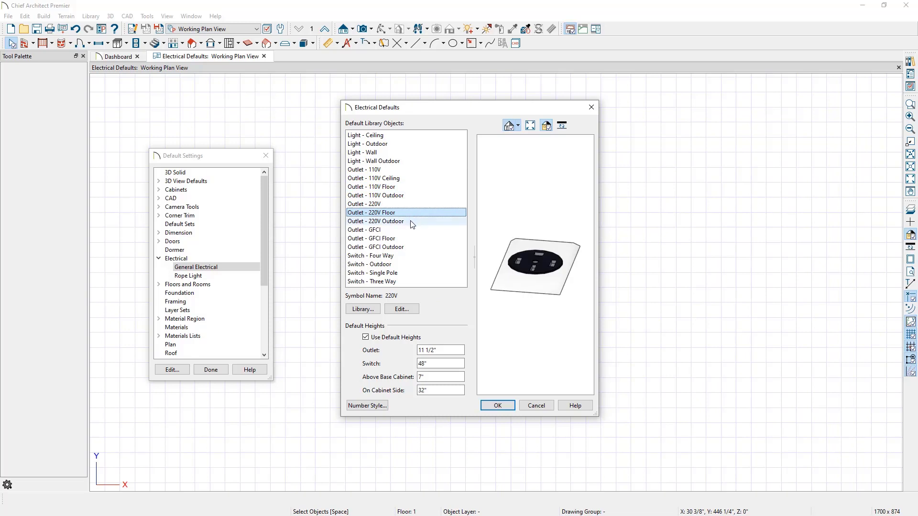
click(411, 222)
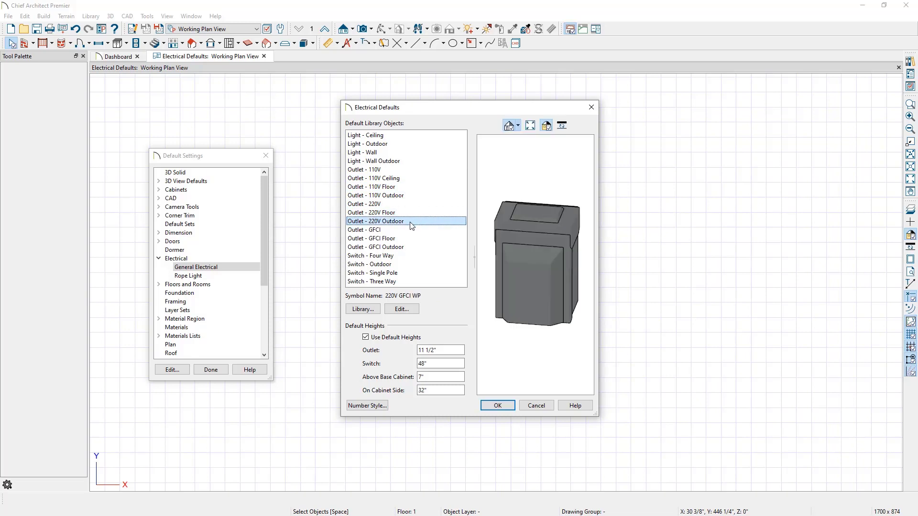
click(410, 230)
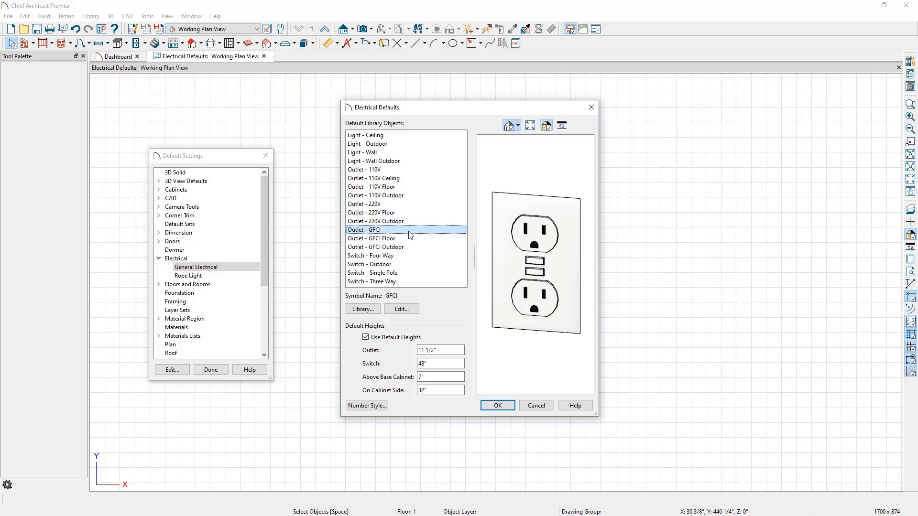
click(410, 239)
click(412, 247)
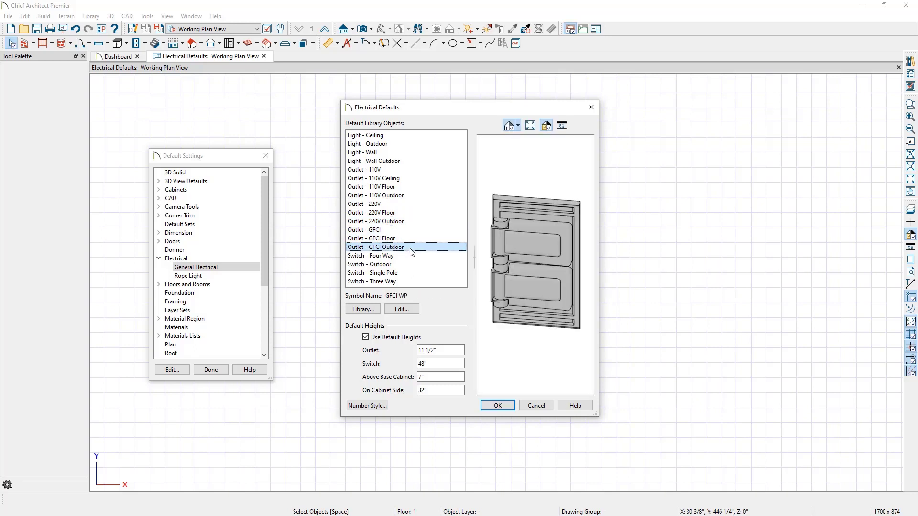
click(412, 256)
click(412, 265)
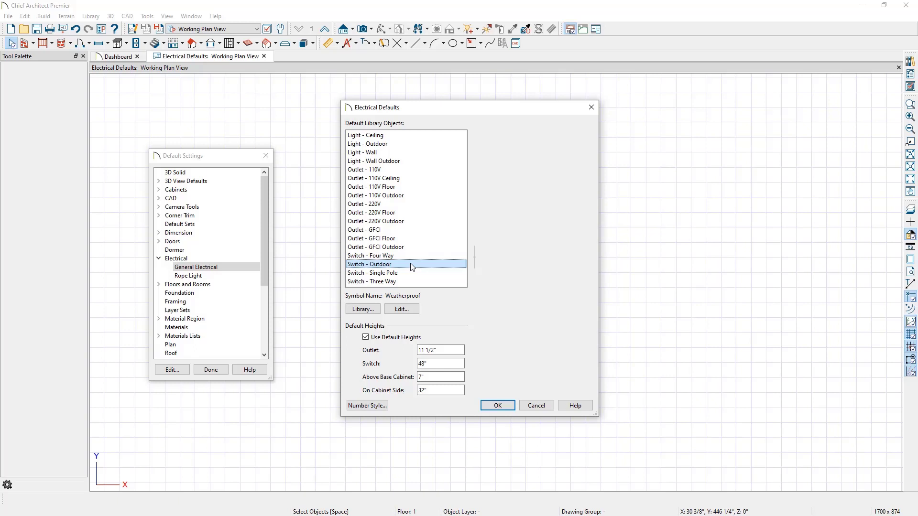
click(410, 273)
click(411, 282)
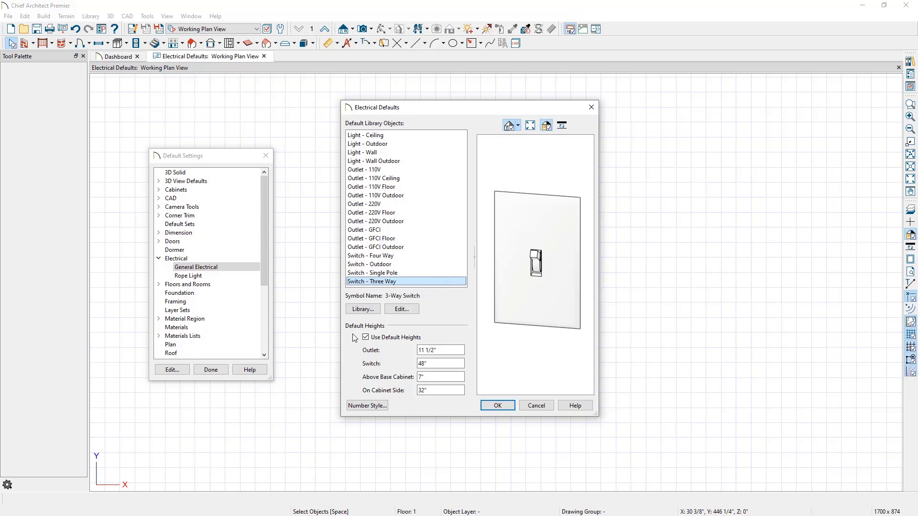
Save the electrical defaults, then view the Rope Light defaults' Light Data page.
click(499, 406)
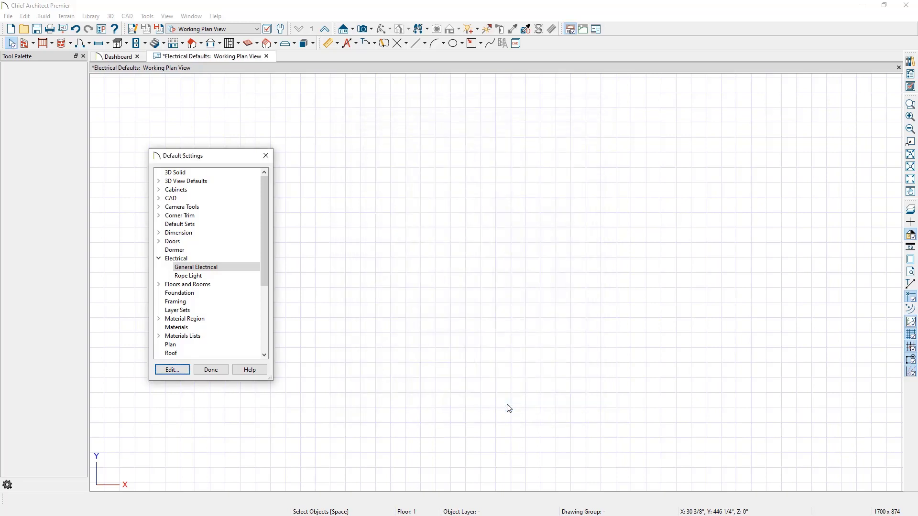
click(225, 279)
click(184, 371)
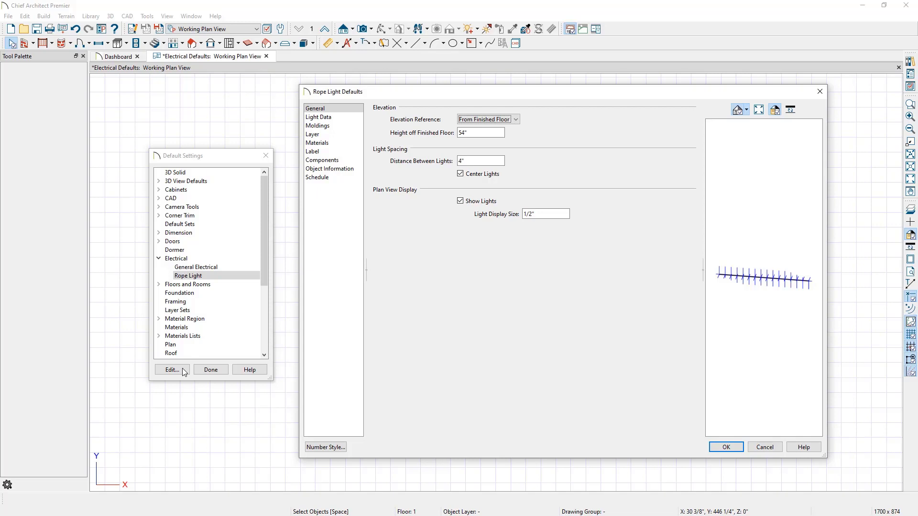
click(348, 122)
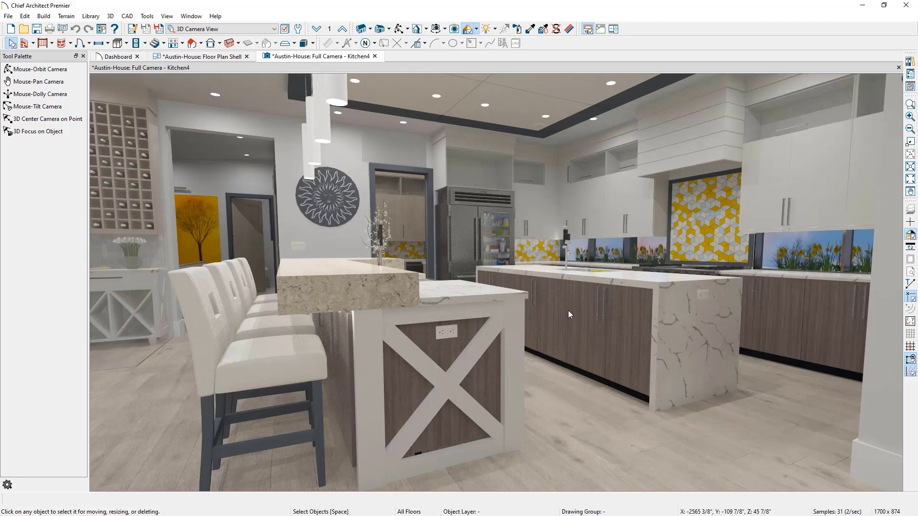
Set the kitchen island outlet as the default GFCI outlet with Set As Default.
click(456, 332)
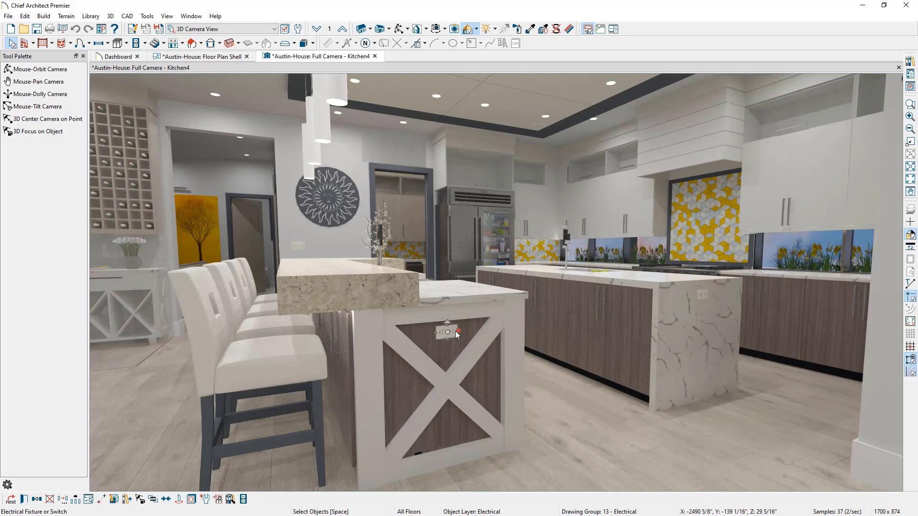
click(205, 500)
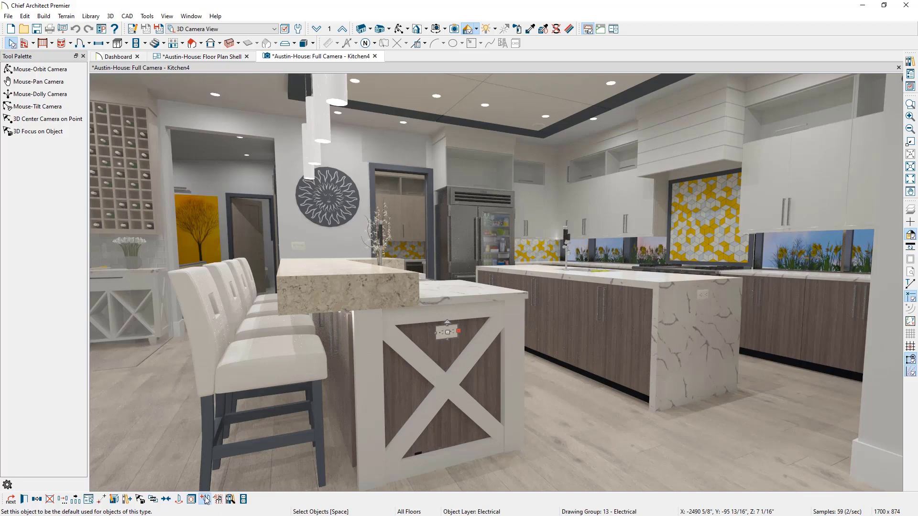